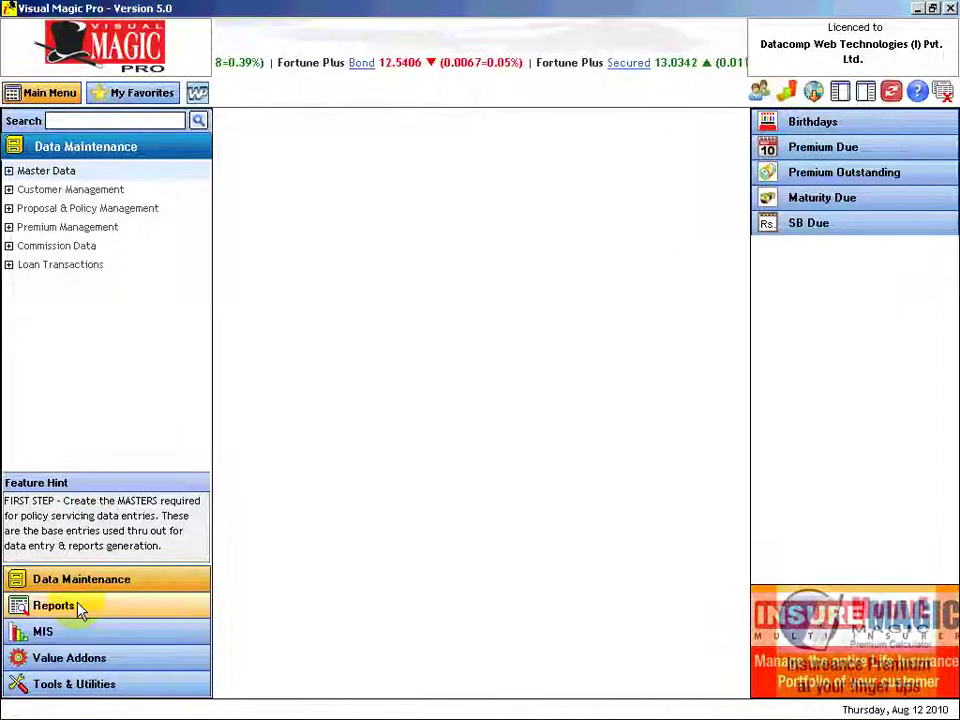
- Look through the Reports, MIS, Value Addons and Tools & Utilities modules, and return to Data Maintenance
left_click(80, 610)
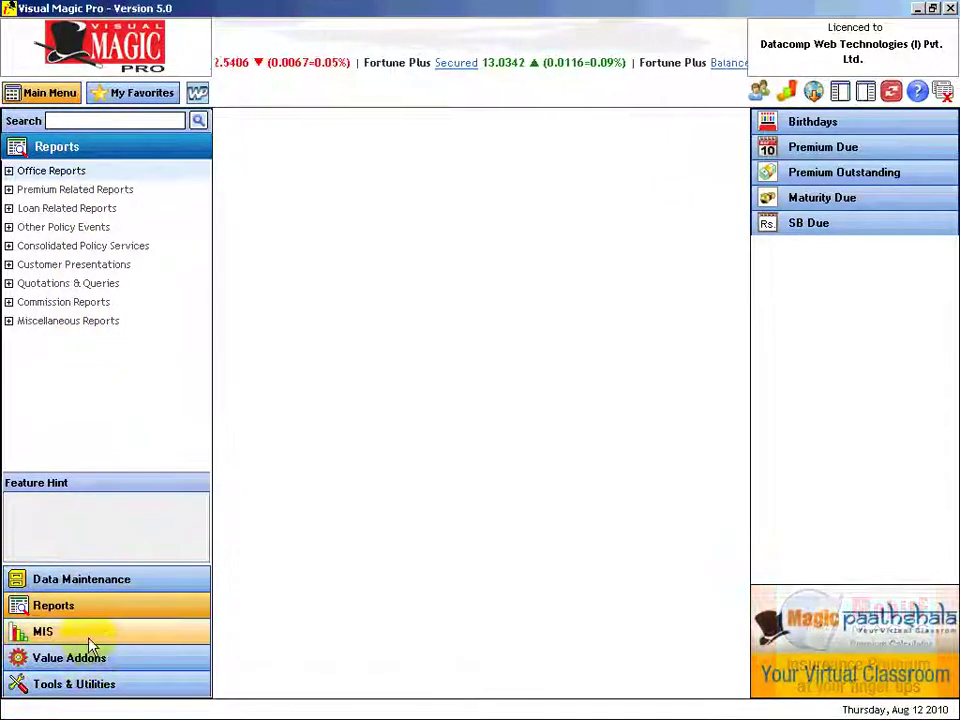
left_click(88, 640)
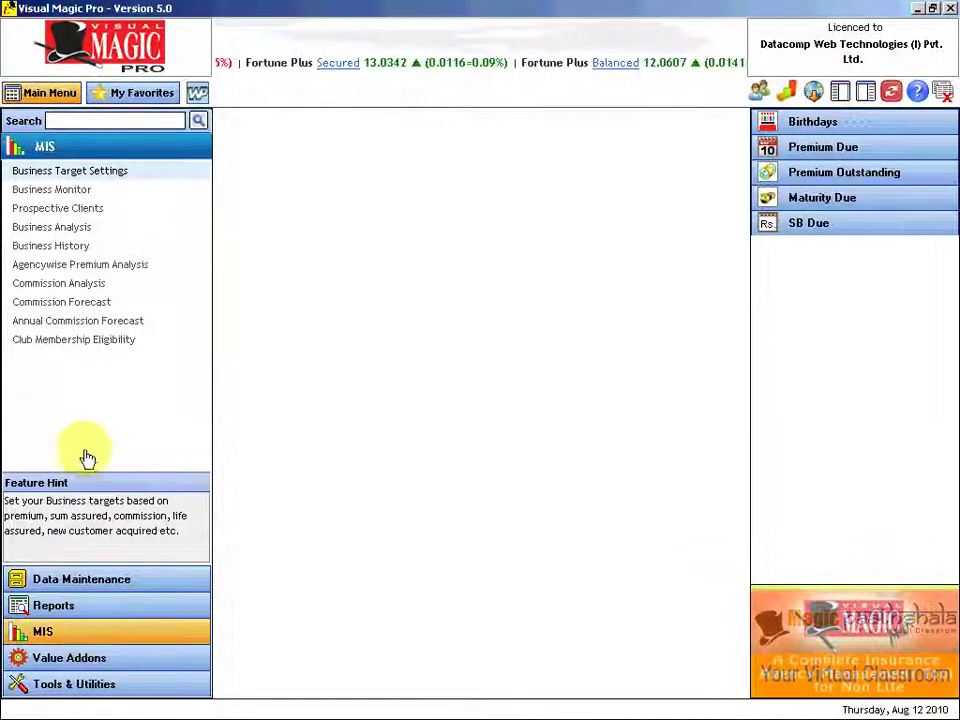
left_click(85, 662)
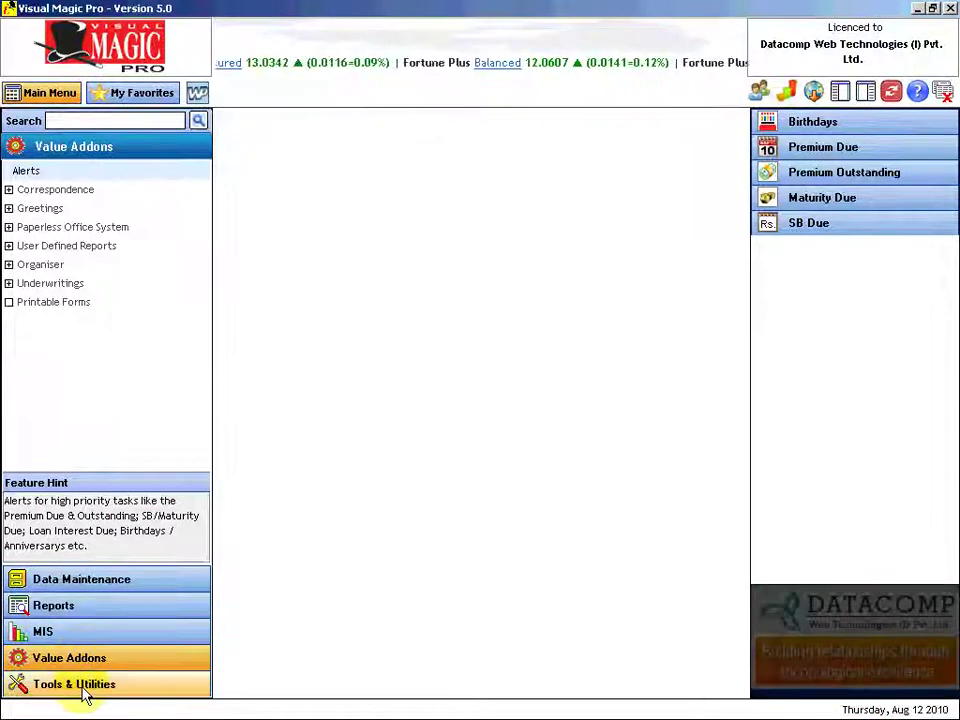
left_click(86, 688)
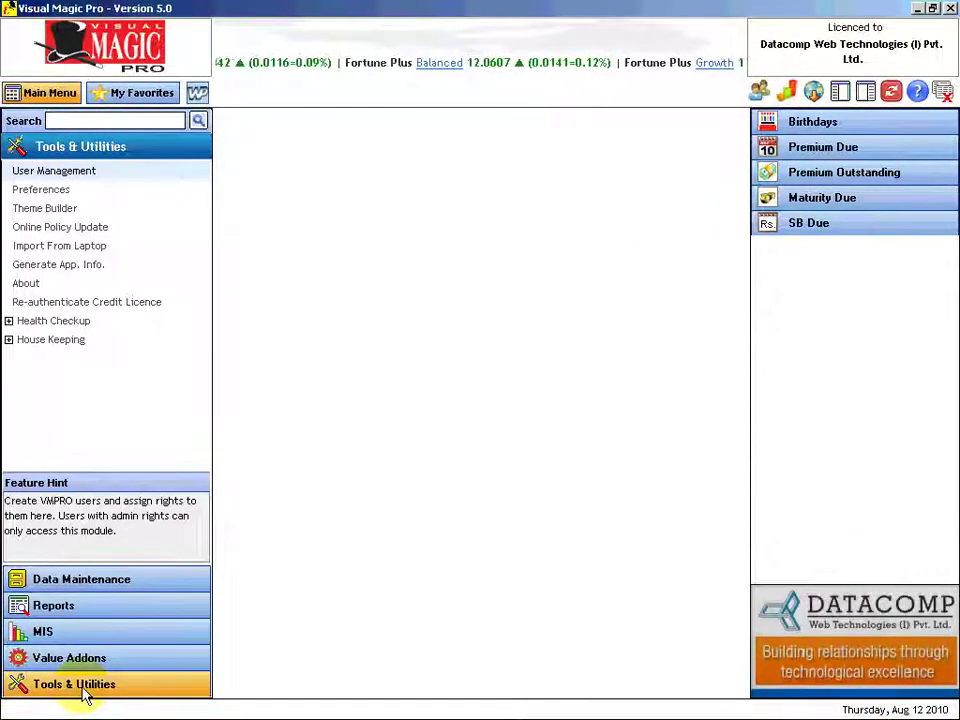
left_click(75, 588)
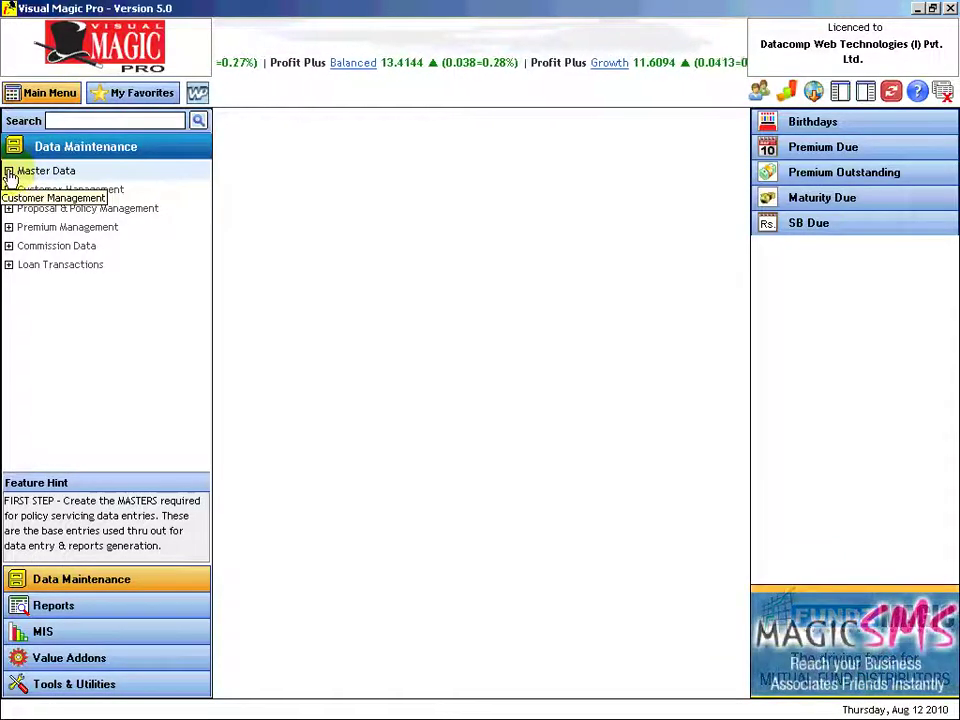
- View the Master Data entries and the Policies form under Proposal & Policy Management, closing and collapsing each
left_click(9, 172)
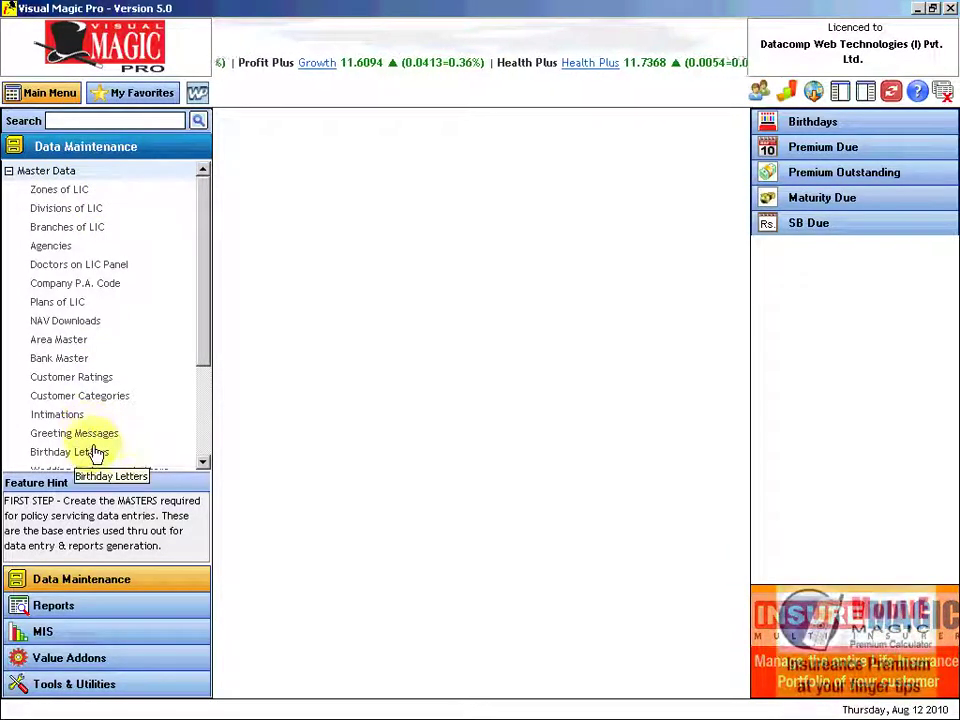
left_click(8, 172)
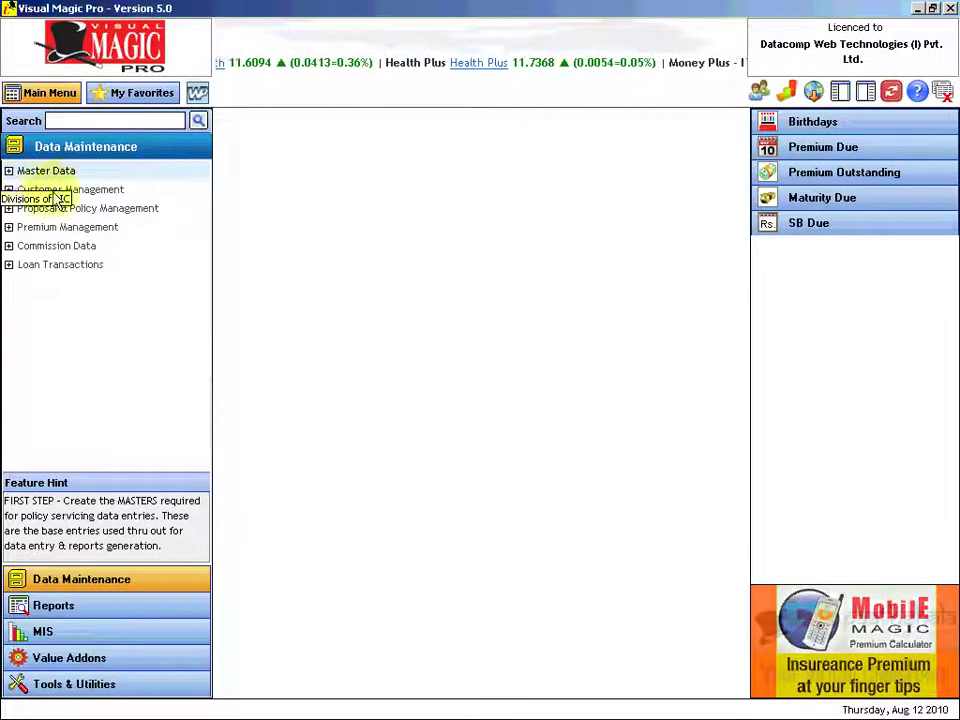
left_click(8, 209)
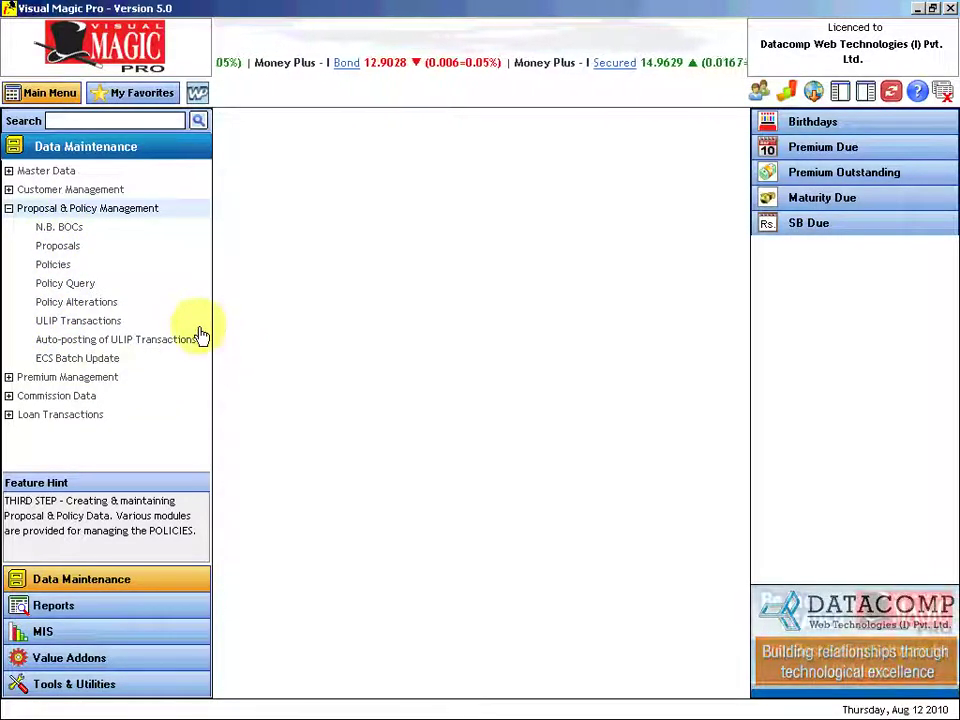
left_click(54, 266)
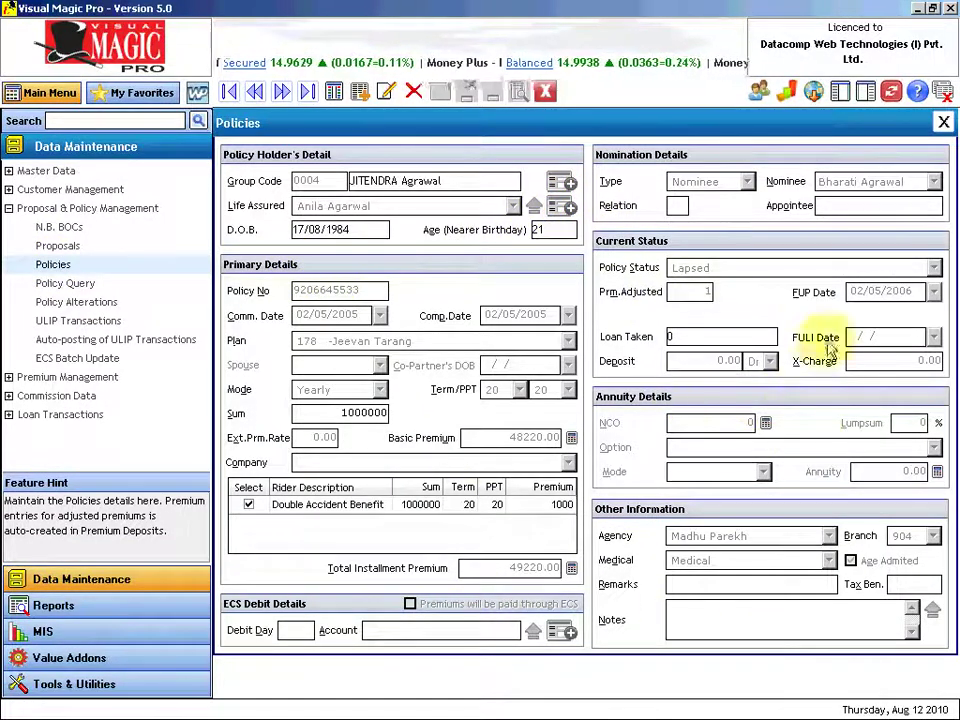
left_click(943, 122)
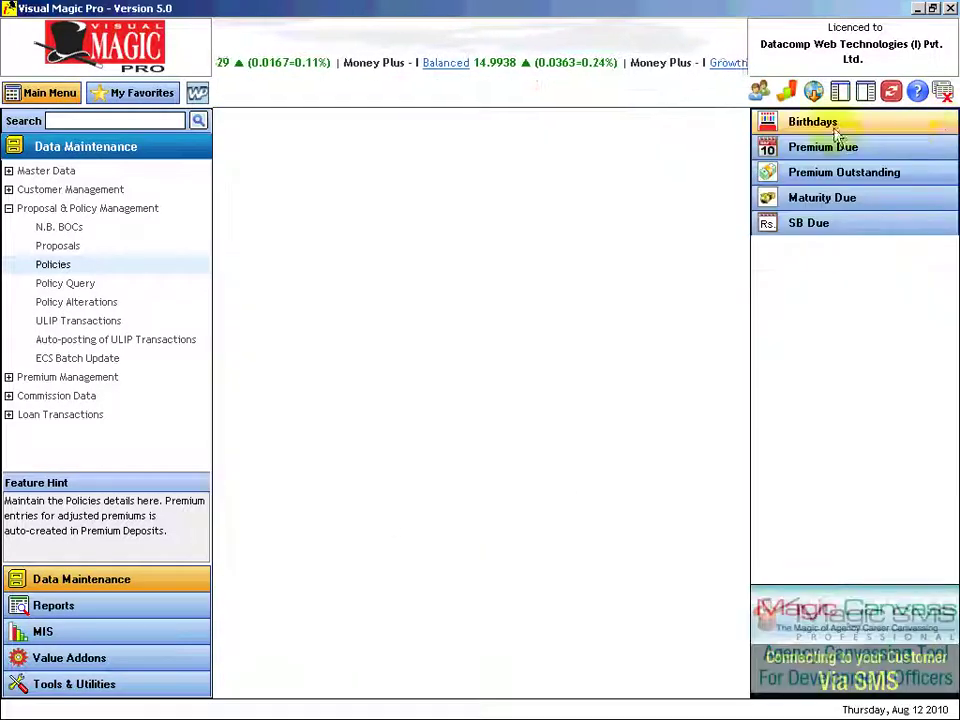
left_click(9, 208)
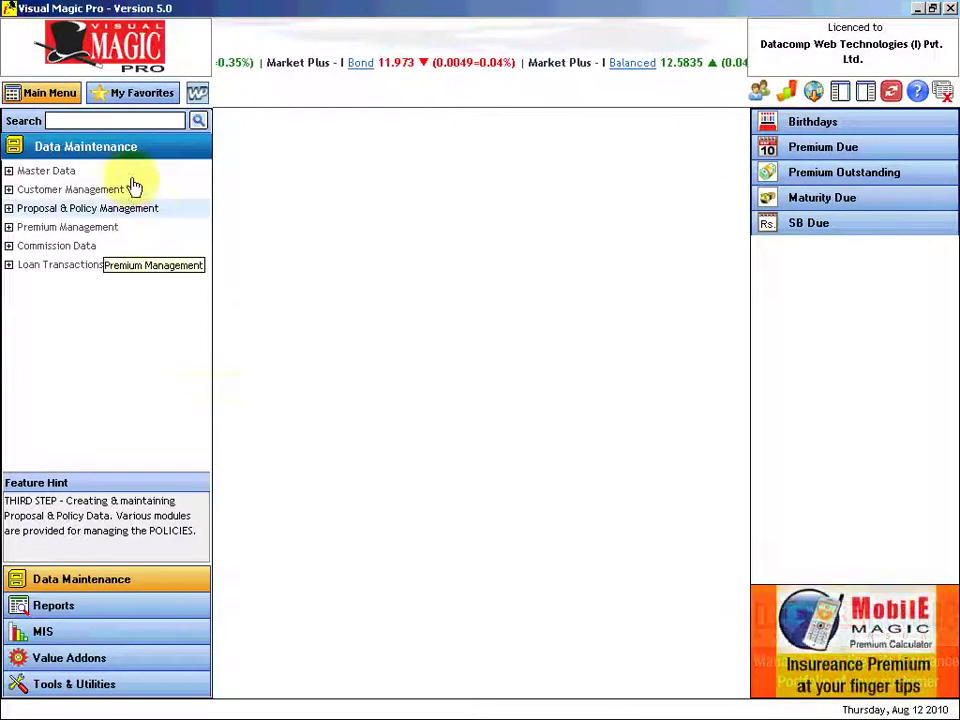
- Edit the favourites selection, replacing Divisions Data Entry with CRM Groups Master Data Entry
left_click(128, 94)
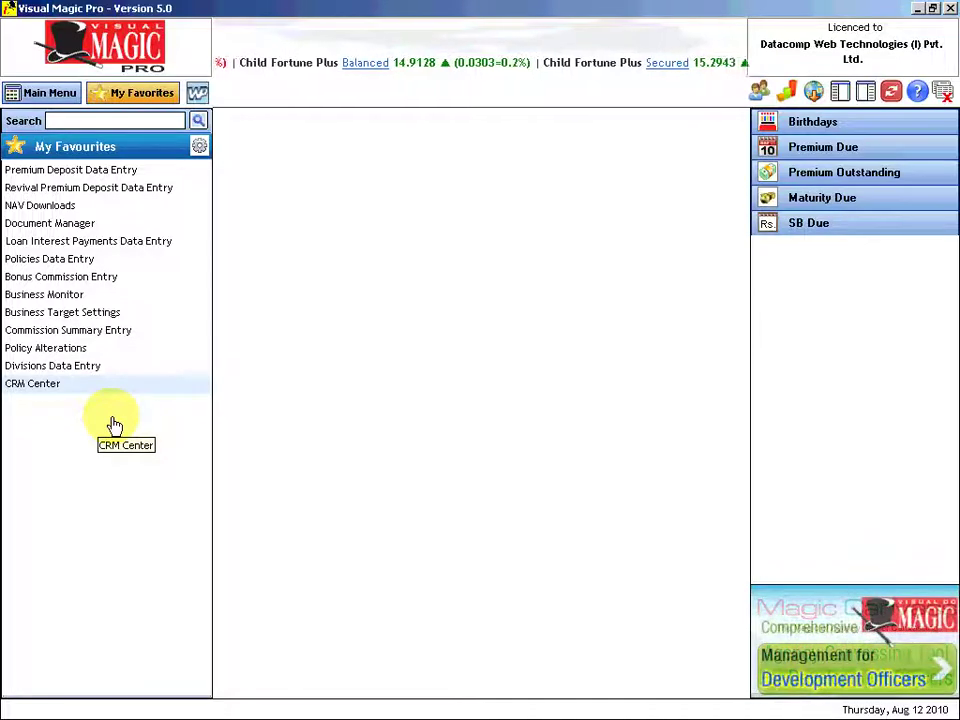
left_click(199, 148)
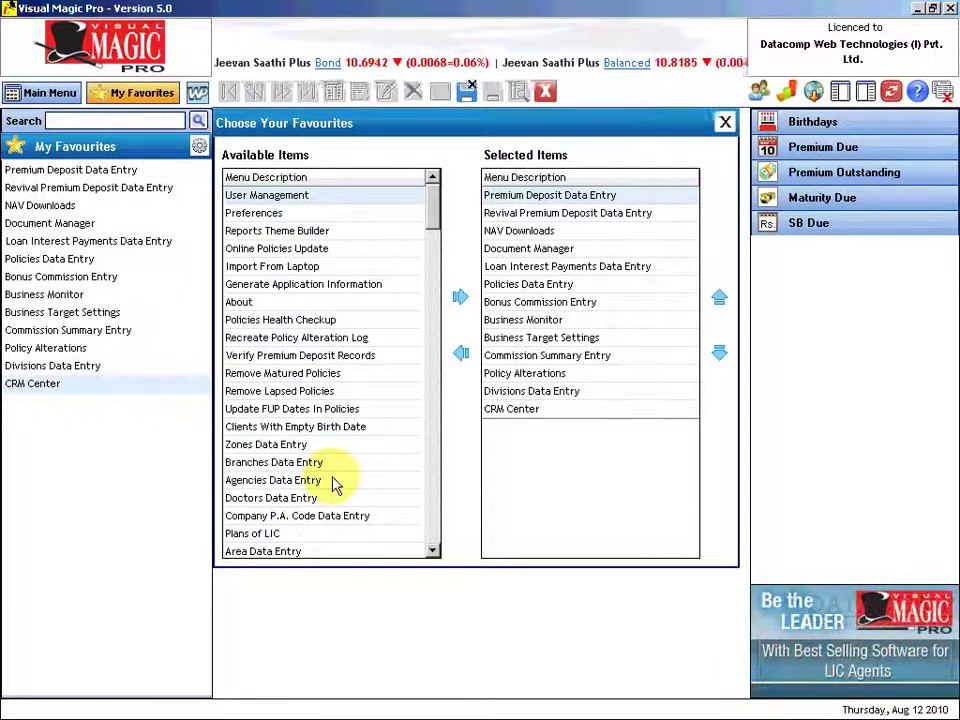
left_click(499, 396)
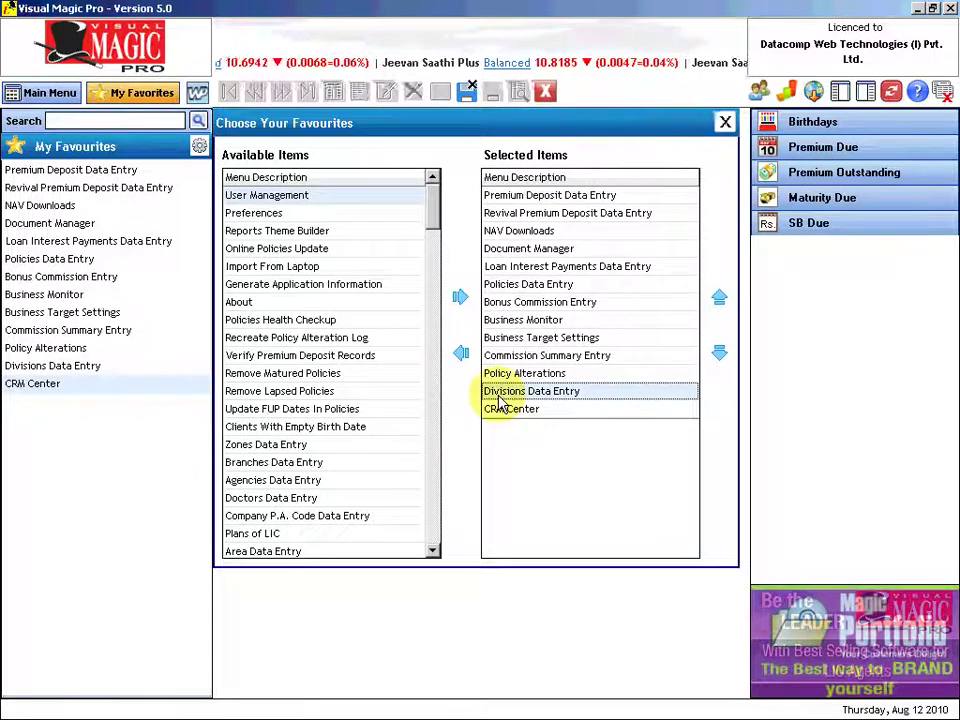
left_click(463, 356)
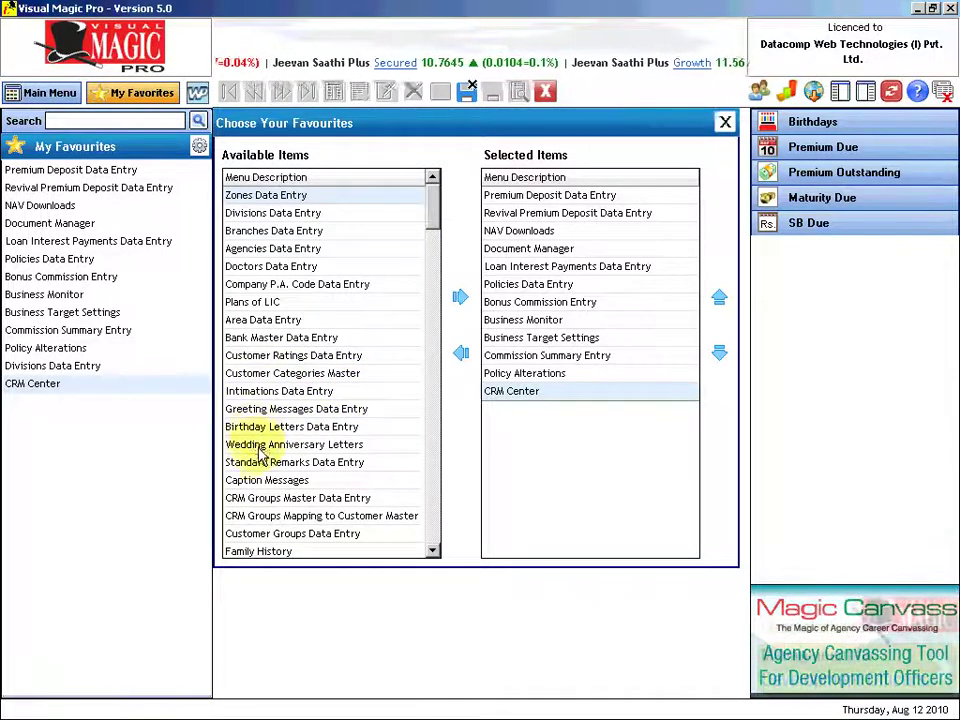
left_click(273, 504)
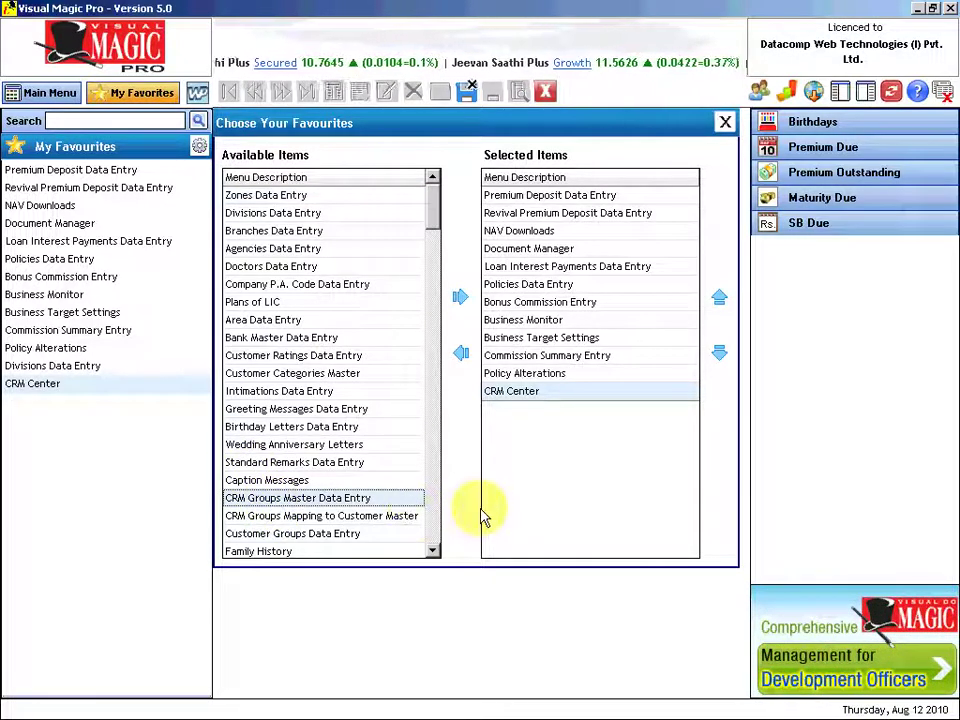
left_click(459, 300)
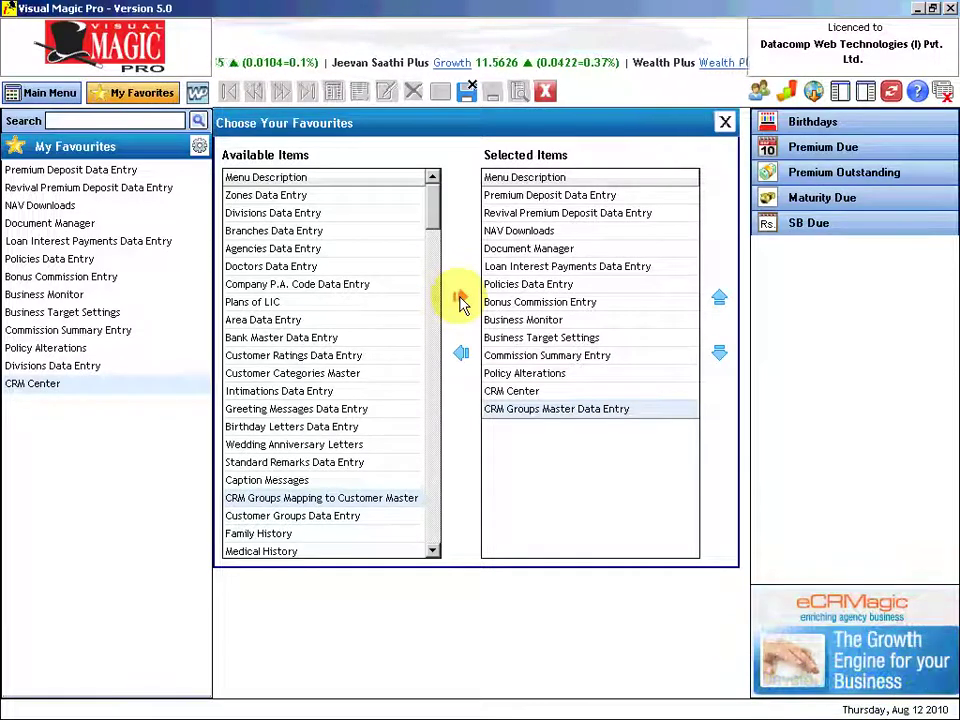
- Move CRM Center up to third place in the selected favourites, save the selection and reload the favourites list
left_click(542, 391)
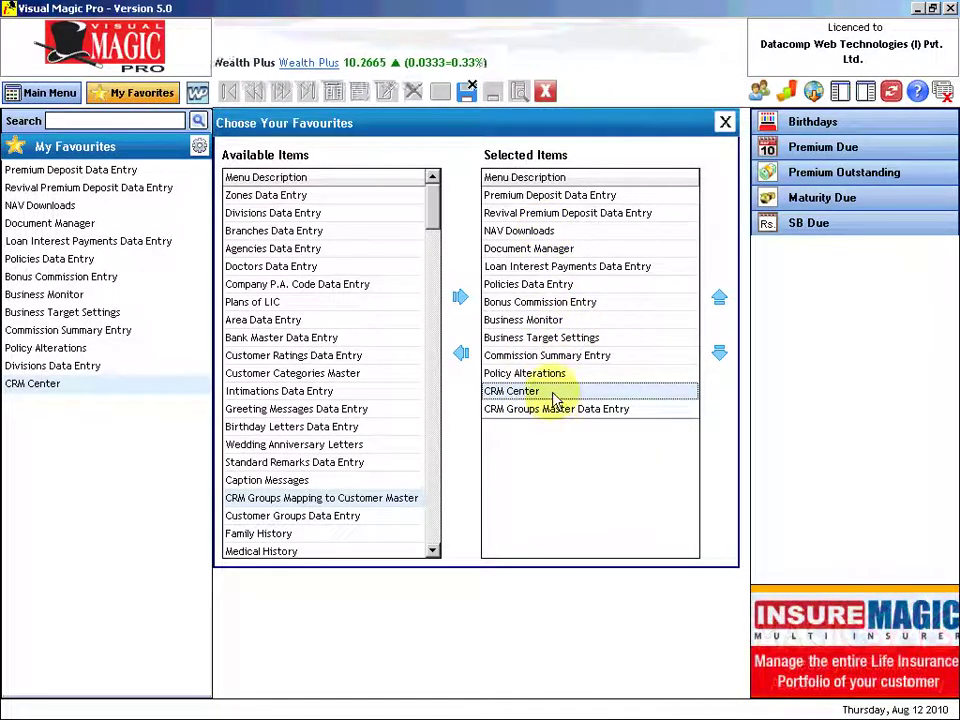
left_click(718, 299)
left_click(718, 299)
left_click(718, 299)
left_click(718, 299)
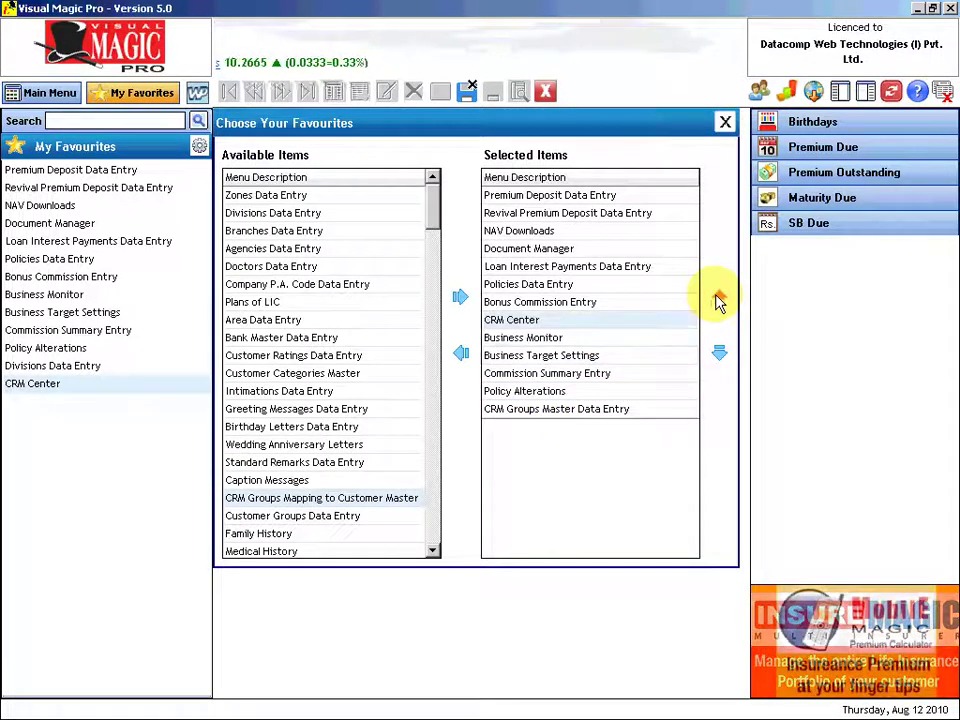
left_click(718, 299)
left_click(718, 299)
left_click(718, 299)
left_click(718, 299)
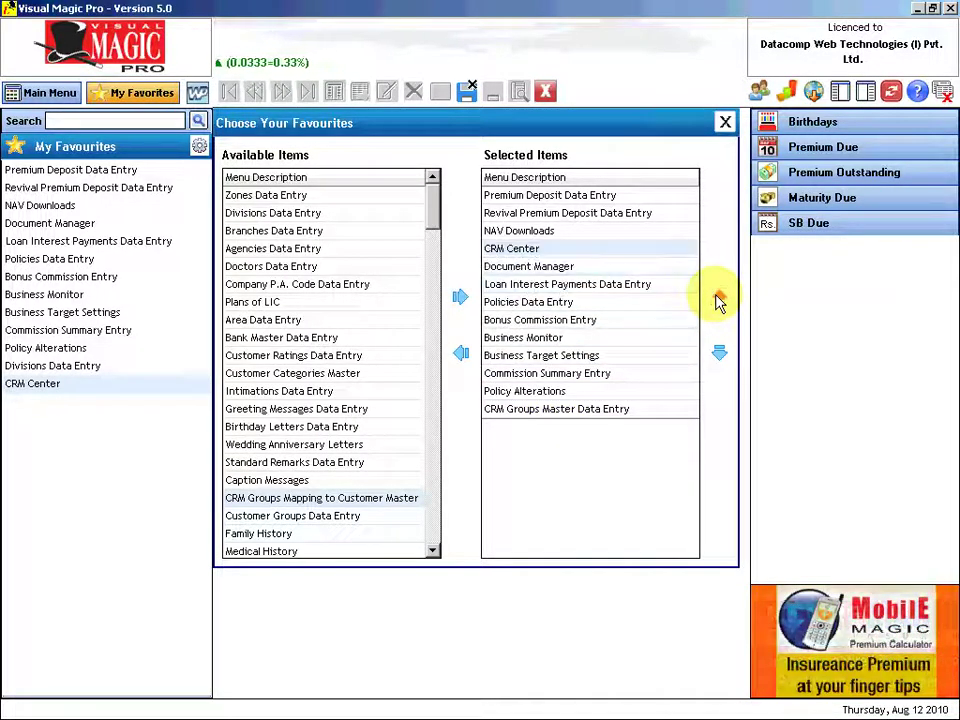
left_click(718, 299)
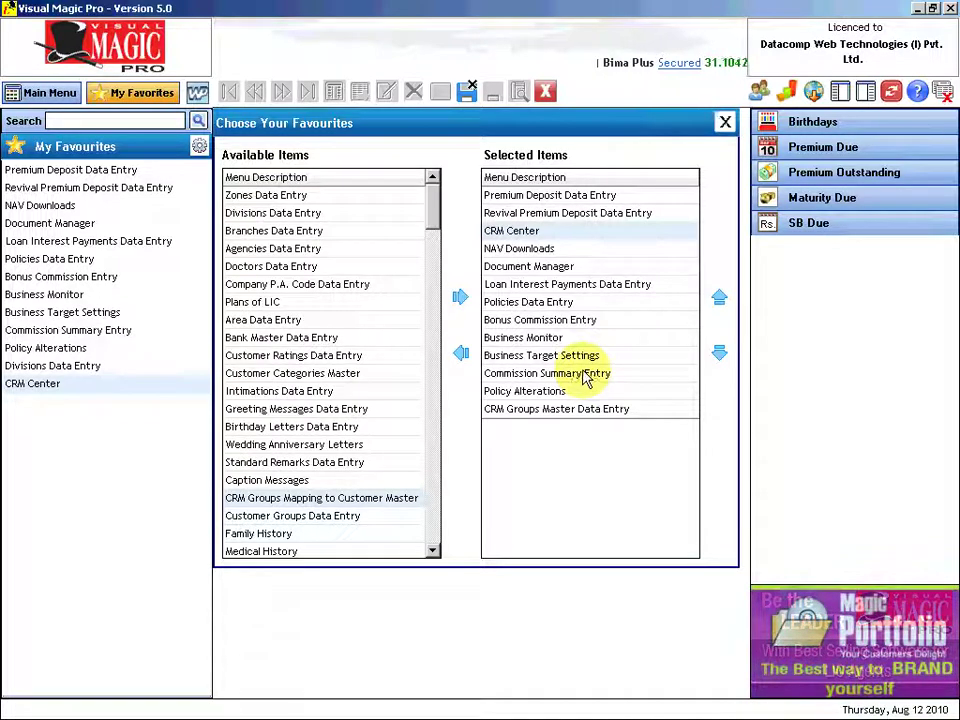
left_click(466, 95)
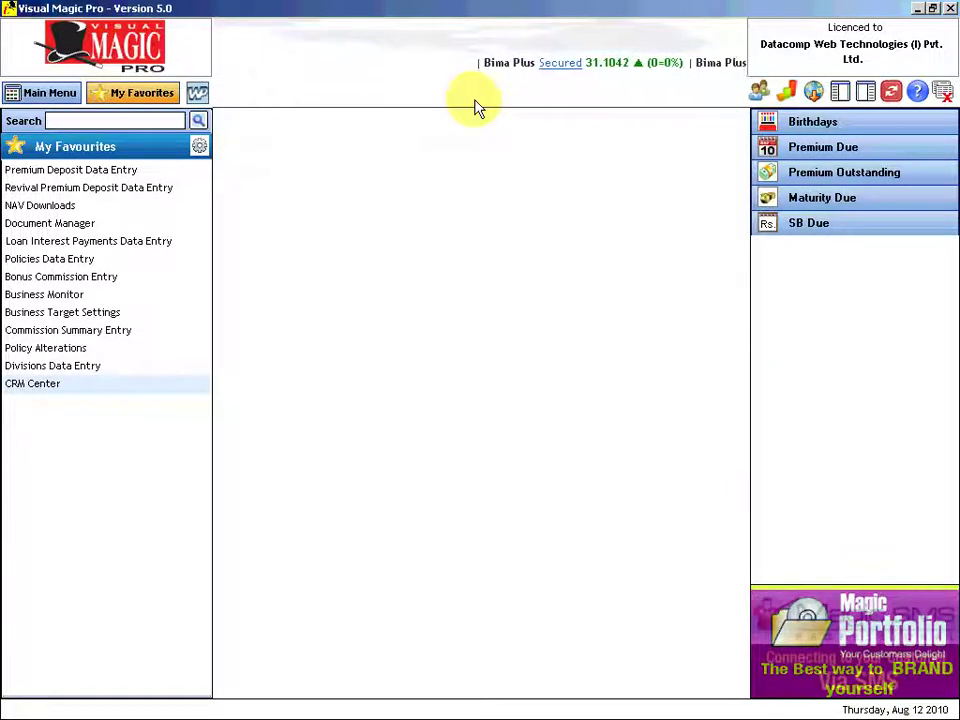
left_click(50, 93)
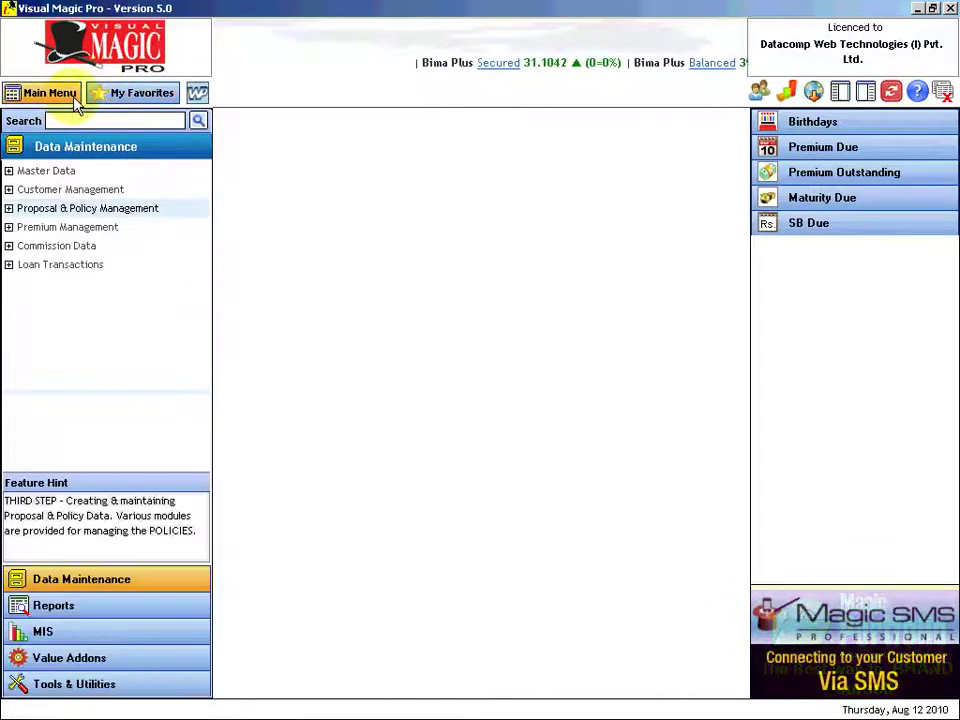
left_click(130, 98)
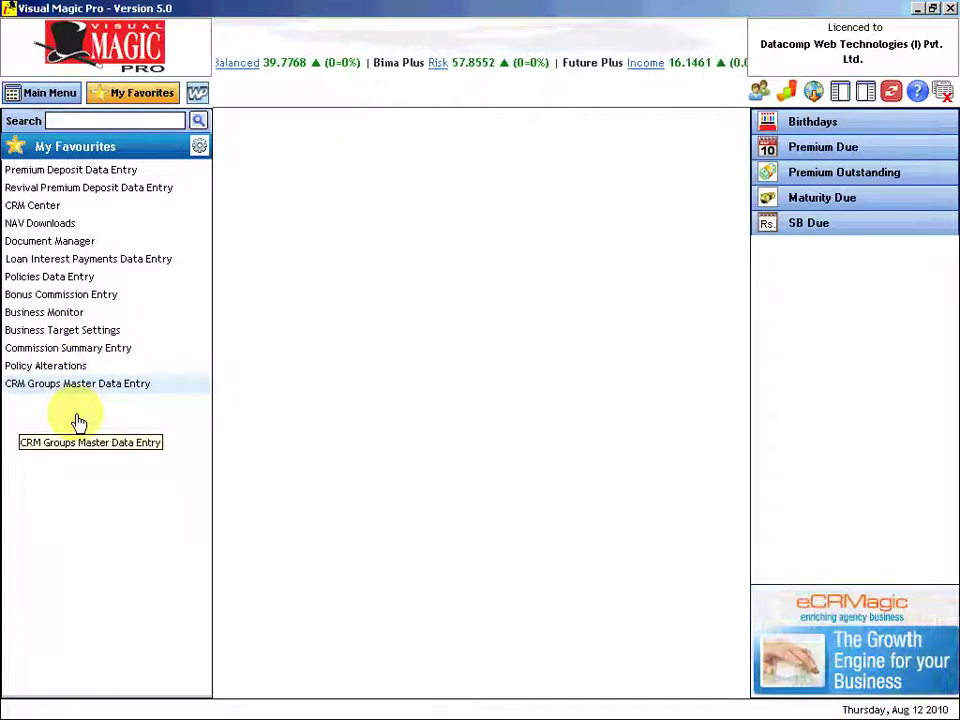
- Search the main menu for "Business", open Business Monitor from the results and bring the main menu back
left_click(44, 100)
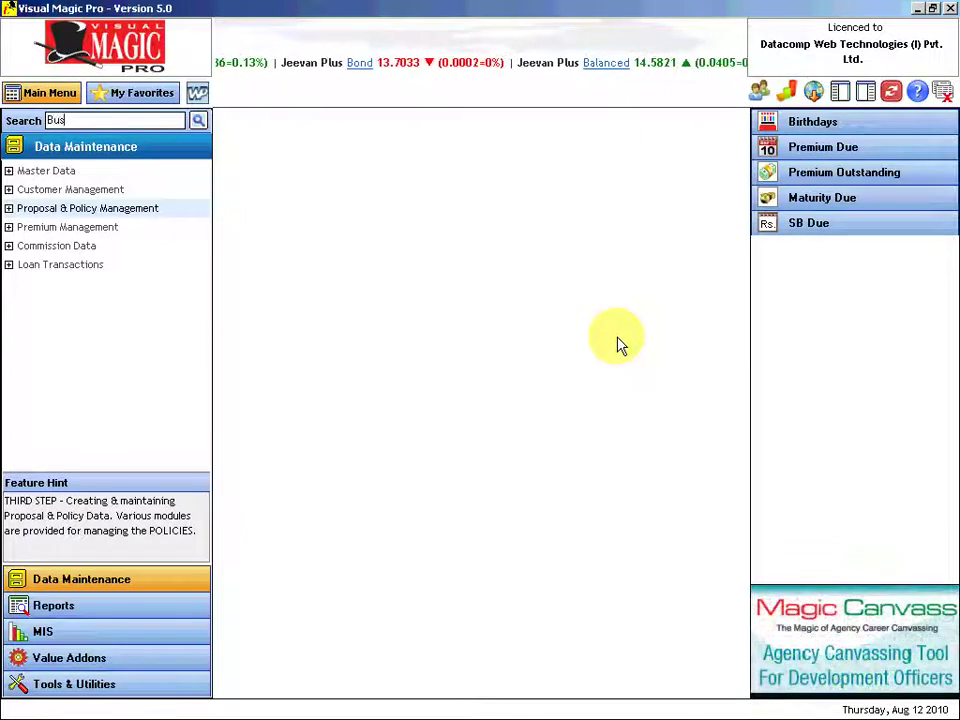
type("iness")
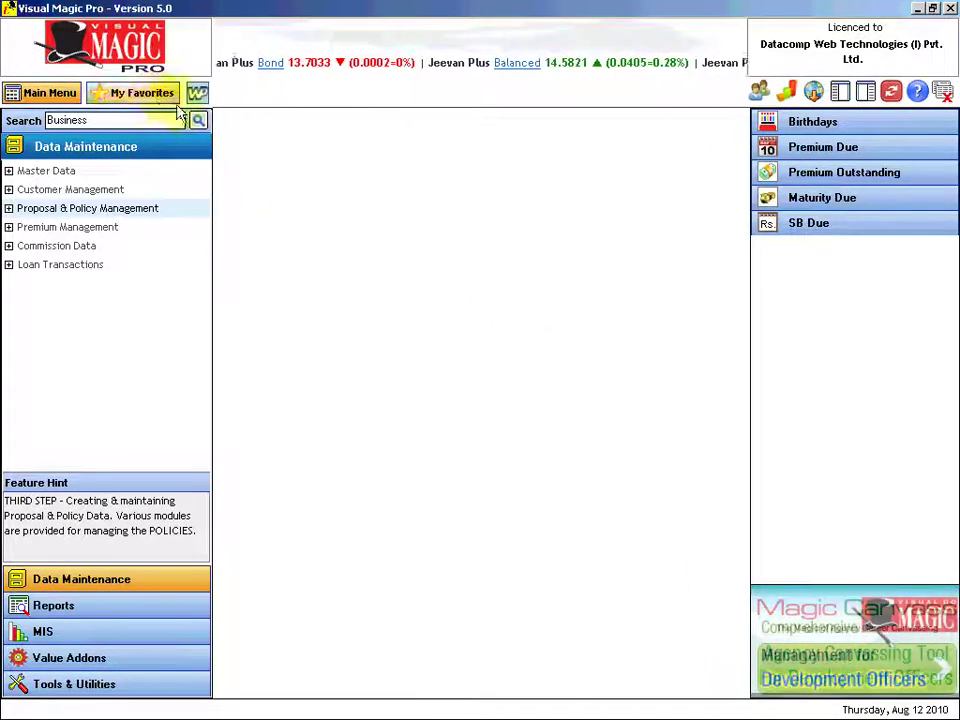
left_click(199, 120)
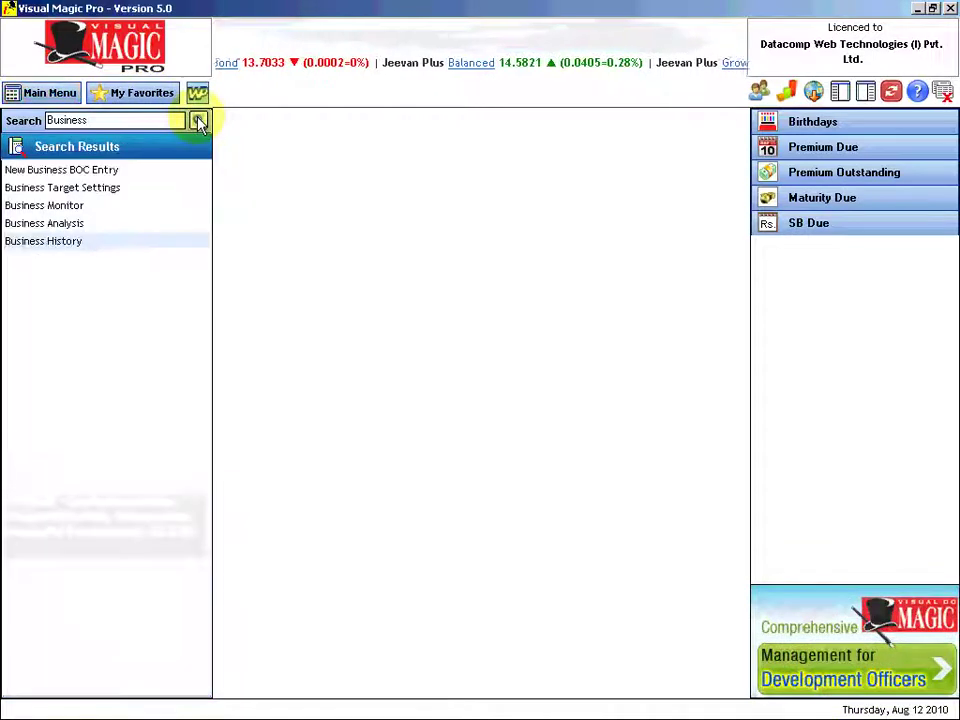
left_click(66, 207)
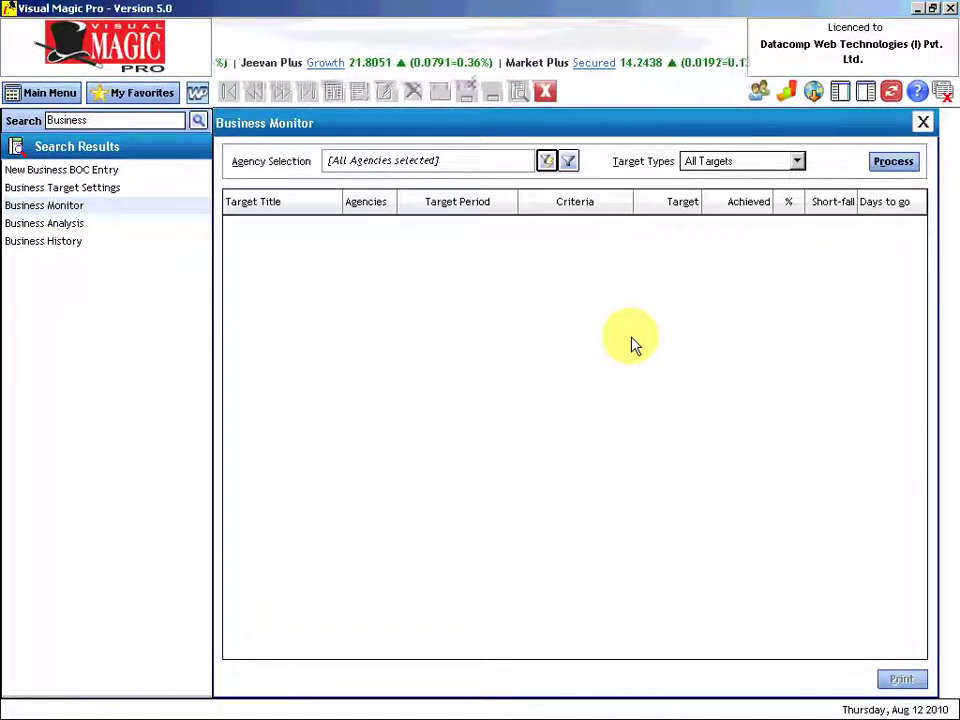
left_click(28, 95)
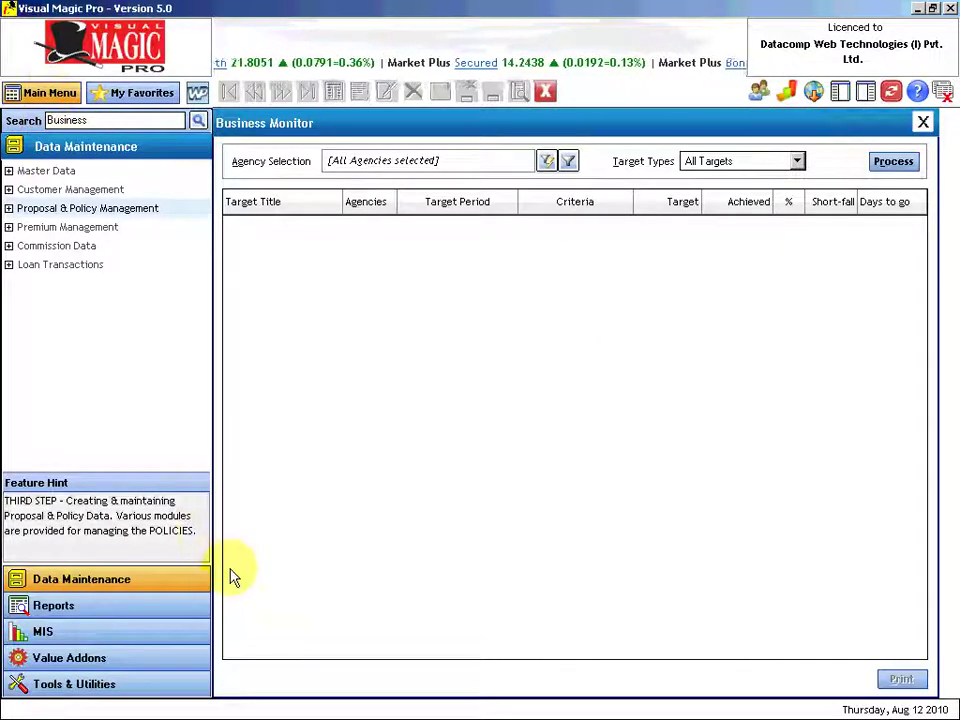